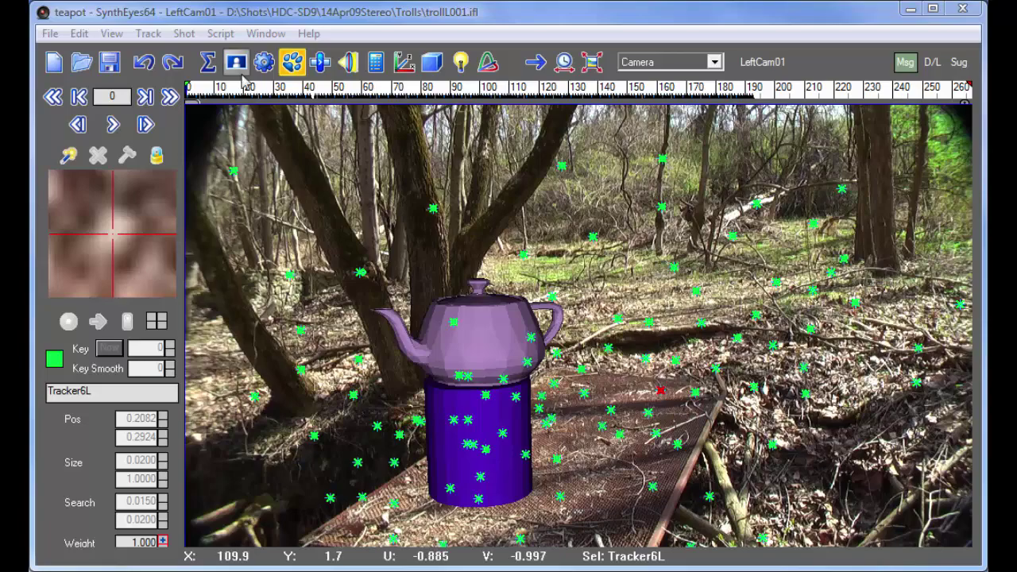
Scrub through the opening frames and toggle between the left and right camera views to examine the stereo shot
{"action": "left_click", "coordinate": [230, 87]}
{"action": "left_click_drag", "start_coordinate": [231, 88], "coordinate": [320, 88]}
{"action": "left_click", "coordinate": [764, 63]}
{"action": "left_click", "coordinate": [764, 62]}
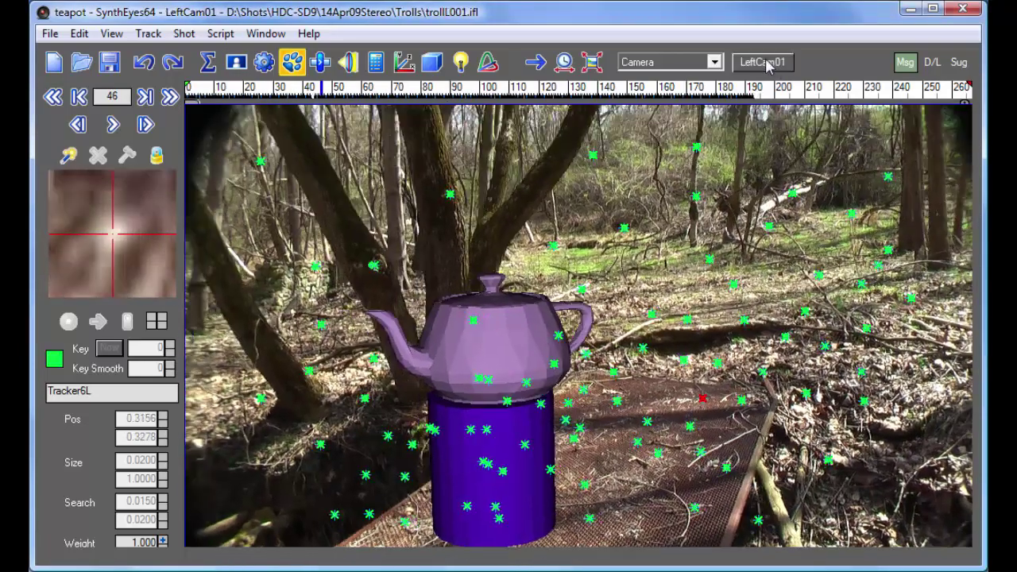
{"action": "left_click_drag", "start_coordinate": [230, 89], "coordinate": [205, 108]}
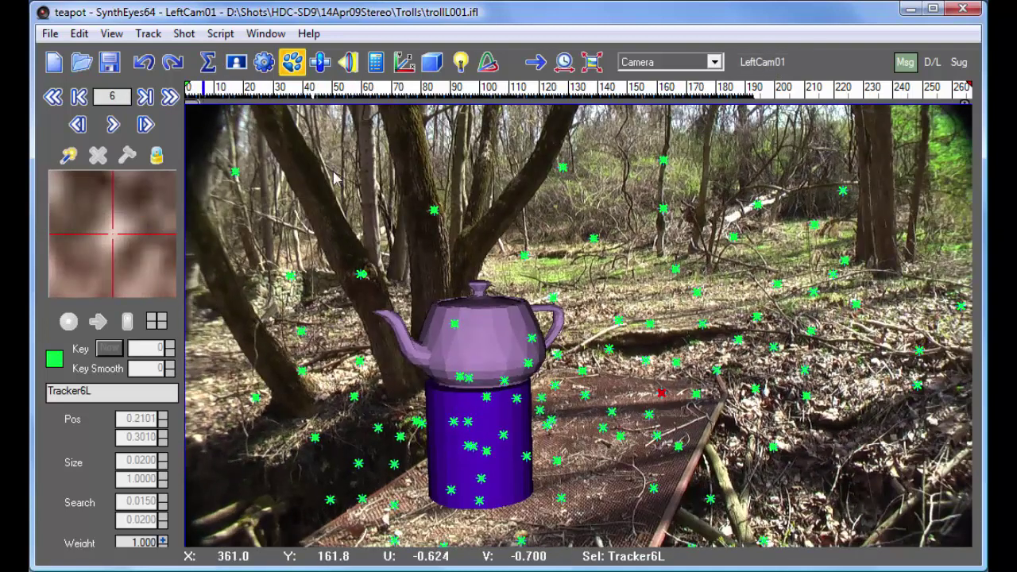
Switch the viewport to the Perspective view and turn on Stereo Display
{"action": "left_click", "coordinate": [648, 62]}
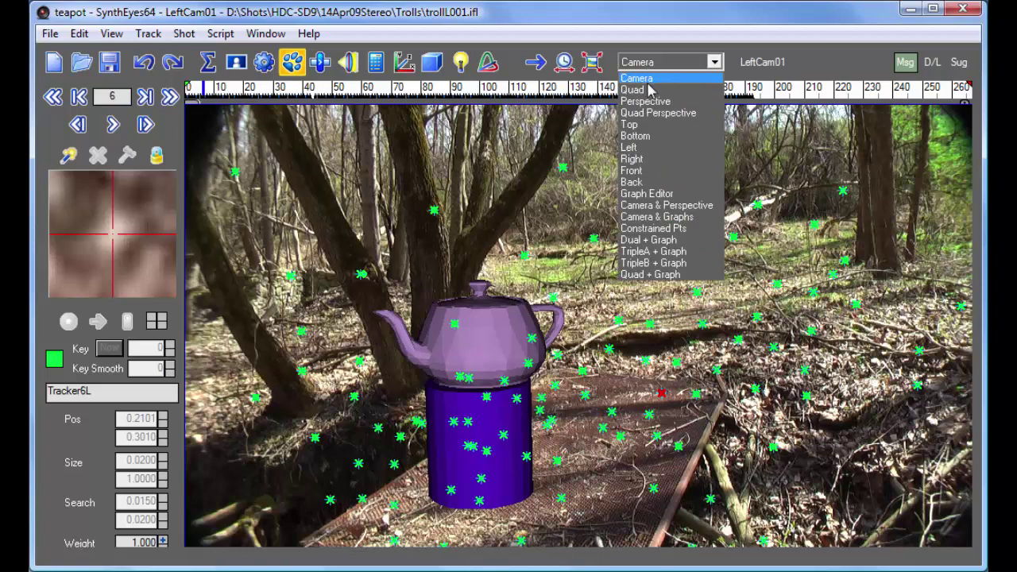
{"action": "left_click", "coordinate": [653, 102]}
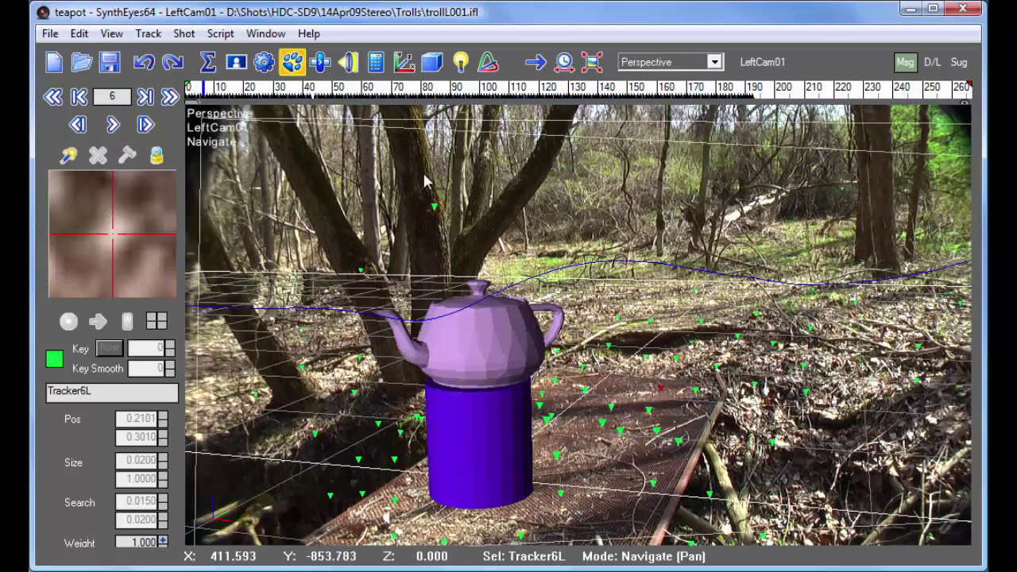
{"action": "right_click", "coordinate": [394, 172]}
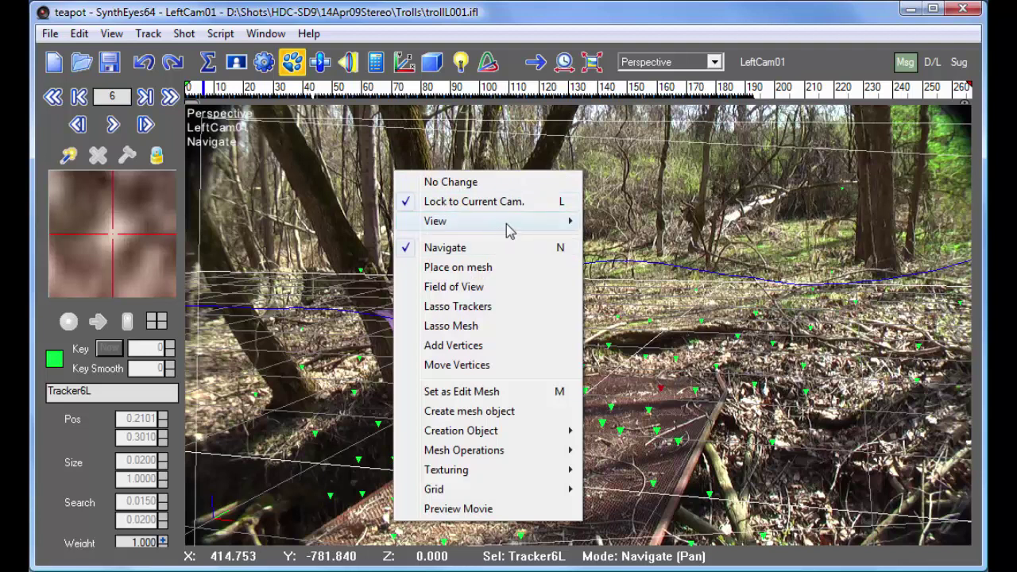
{"action": "mouse_move", "coordinate": [514, 227]}
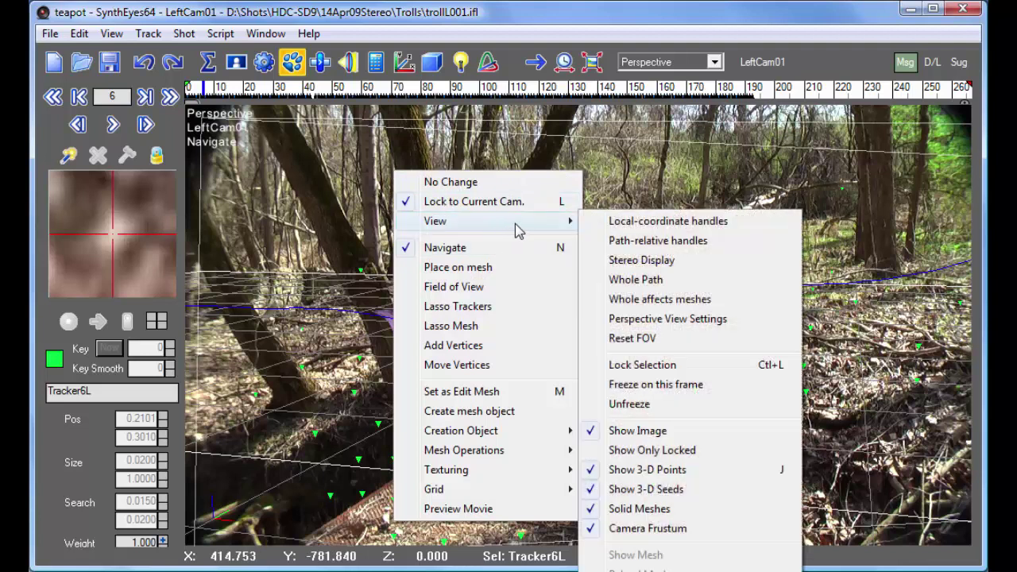
{"action": "left_click", "coordinate": [673, 262]}
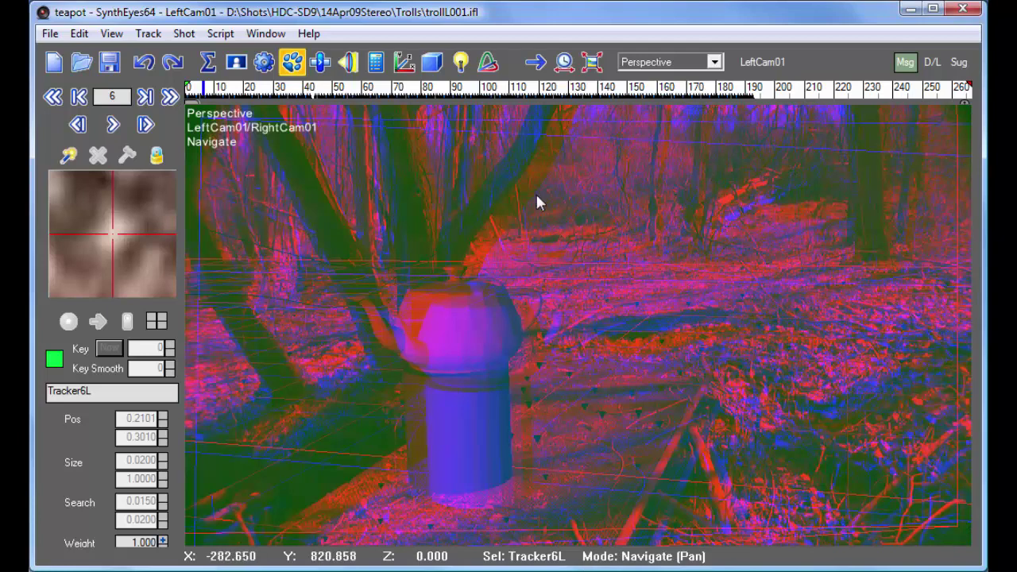
Review the stereo color mode, inter-ocular distance and vergence distance in the perspective view settings
{"action": "right_click", "coordinate": [458, 147]}
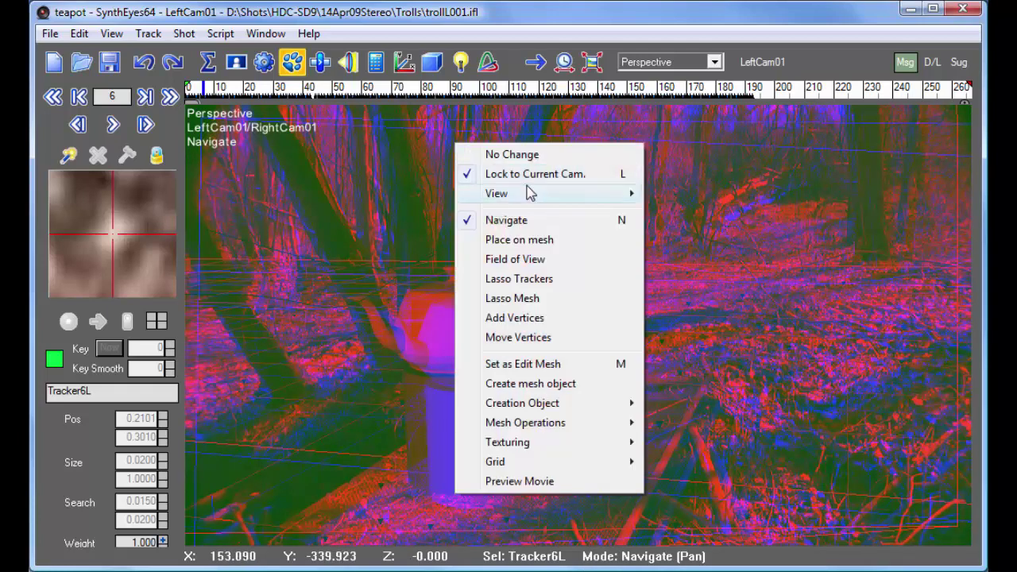
{"action": "mouse_move", "coordinate": [530, 187]}
{"action": "left_click", "coordinate": [735, 295]}
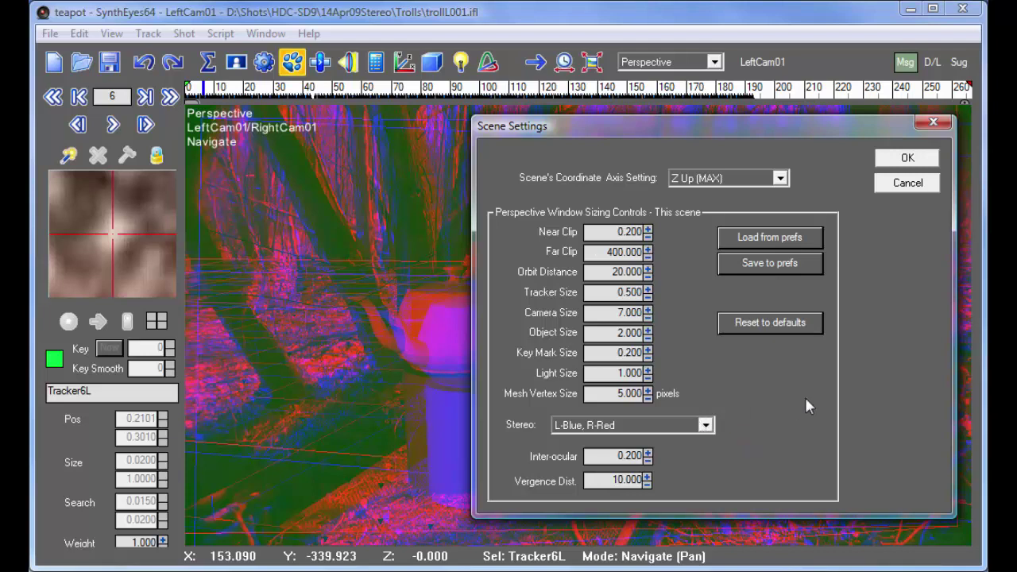
{"action": "left_click", "coordinate": [908, 161]}
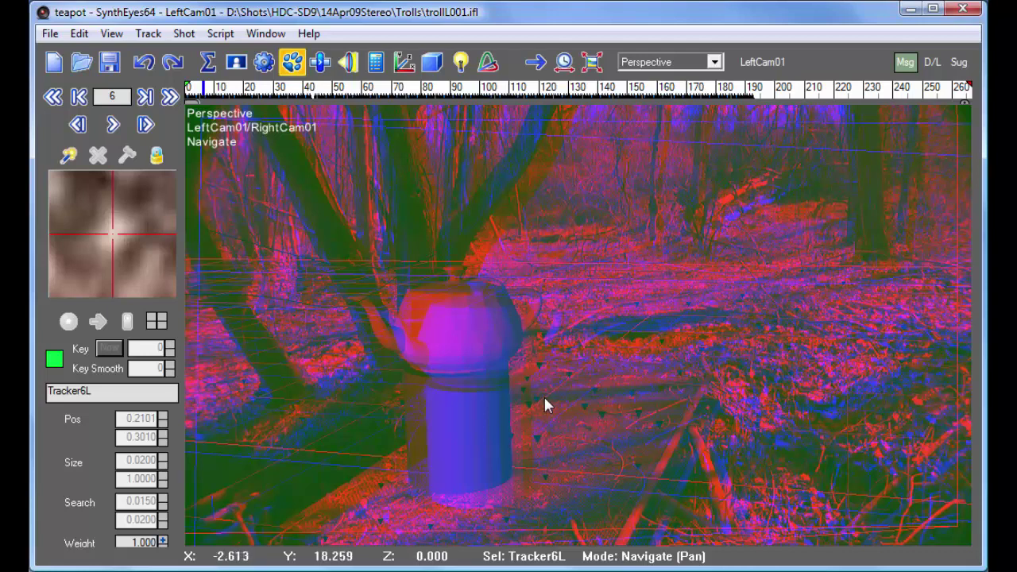
Select all trackers, recolor them light magenta (255, 128, 255) and clear the selection
{"action": "key", "text": "ctrl+a"}
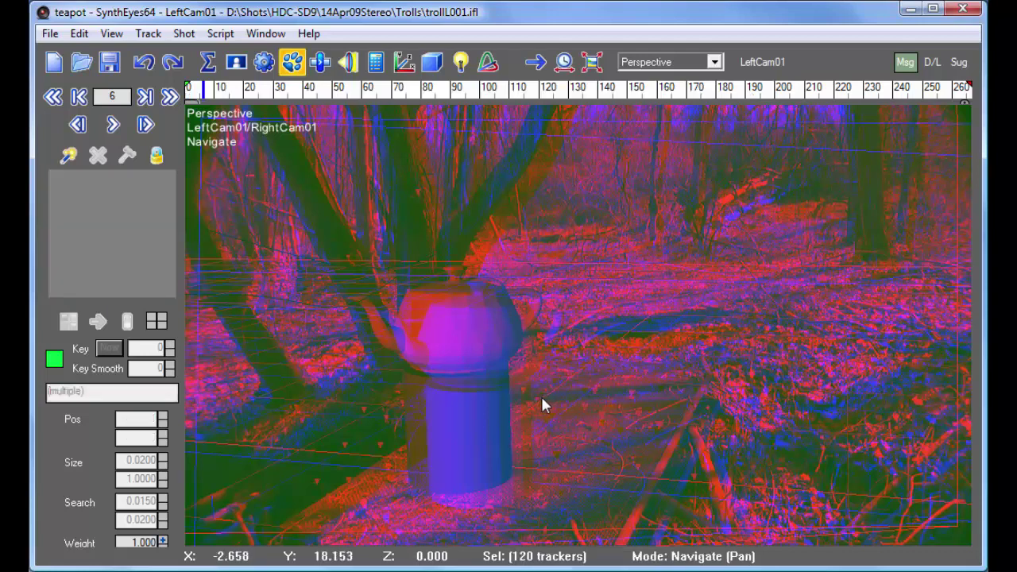
{"action": "left_click", "coordinate": [54, 361]}
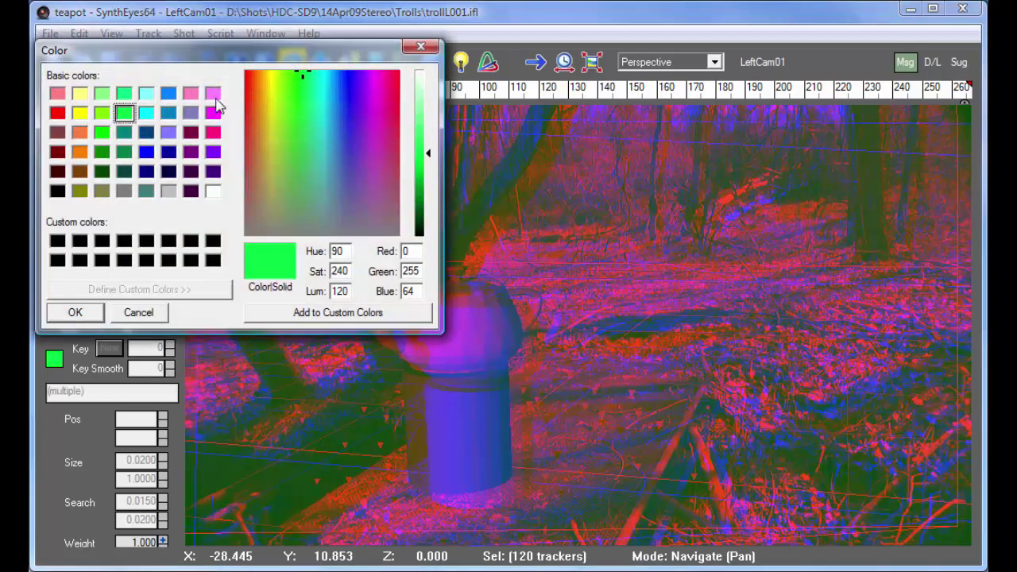
{"action": "left_click", "coordinate": [213, 94]}
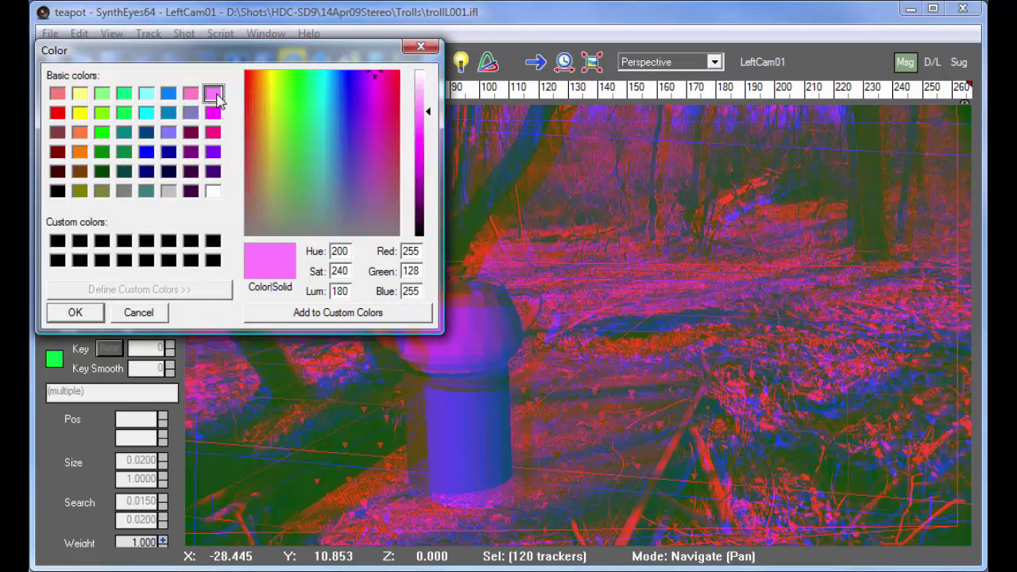
{"action": "left_click", "coordinate": [75, 313]}
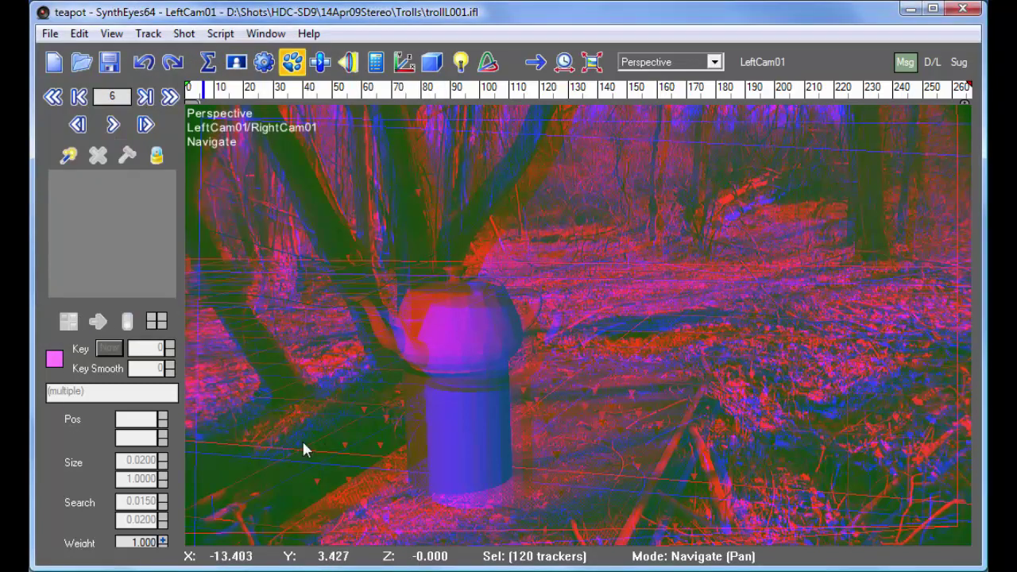
{"action": "left_click", "coordinate": [304, 449]}
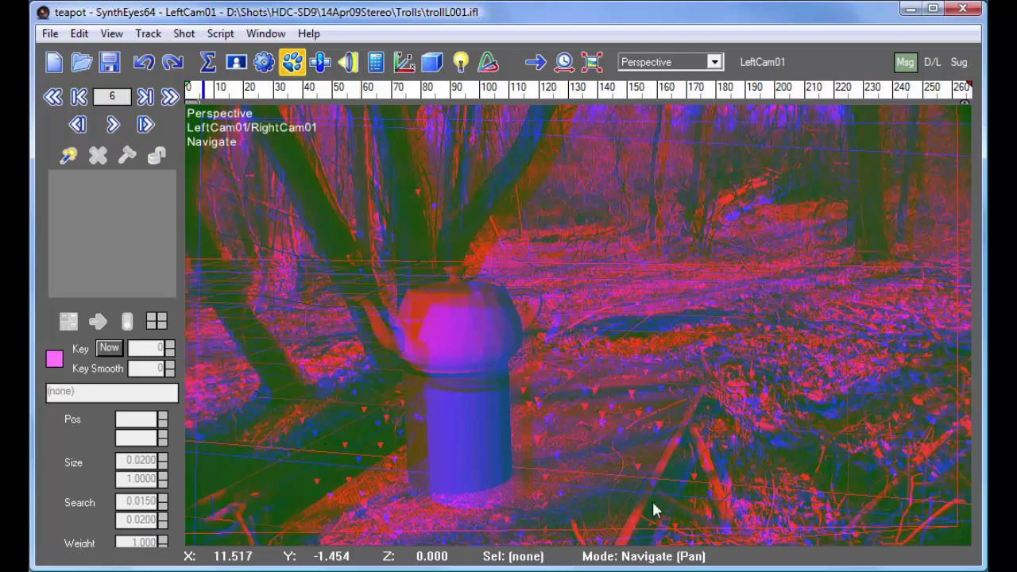
Try selecting a single tracker in the stereo view and clear the selection
{"action": "left_click", "coordinate": [358, 459]}
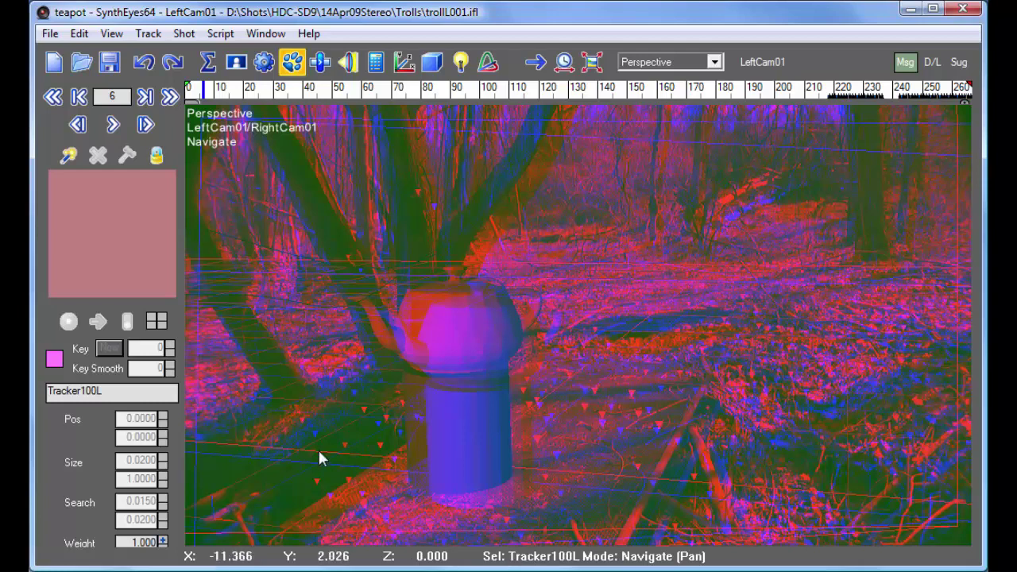
{"action": "left_click", "coordinate": [339, 439]}
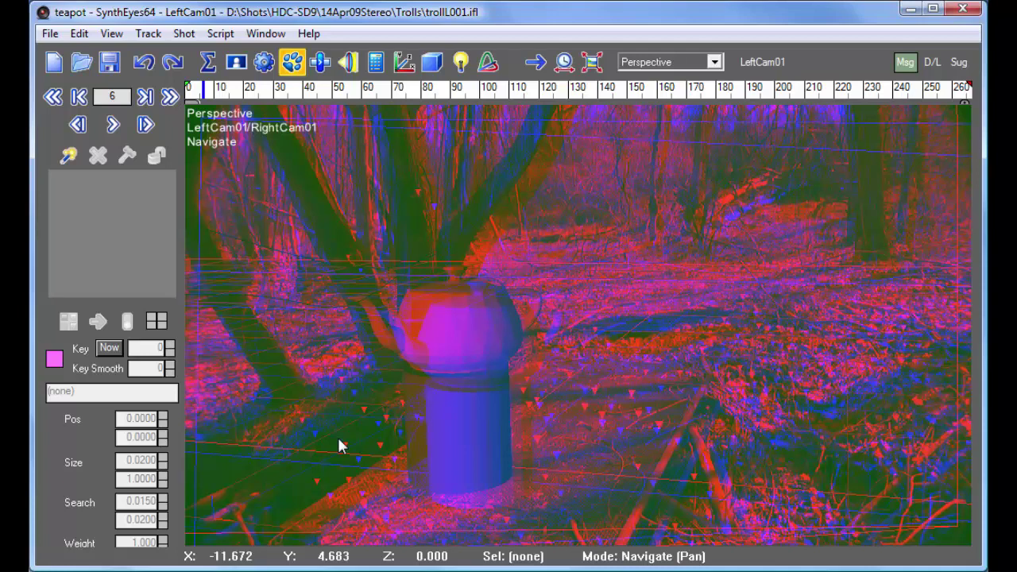
Unlock the perspective view from the current camera and navigate to a close view of the trackers on the ground
{"action": "right_click", "coordinate": [548, 163]}
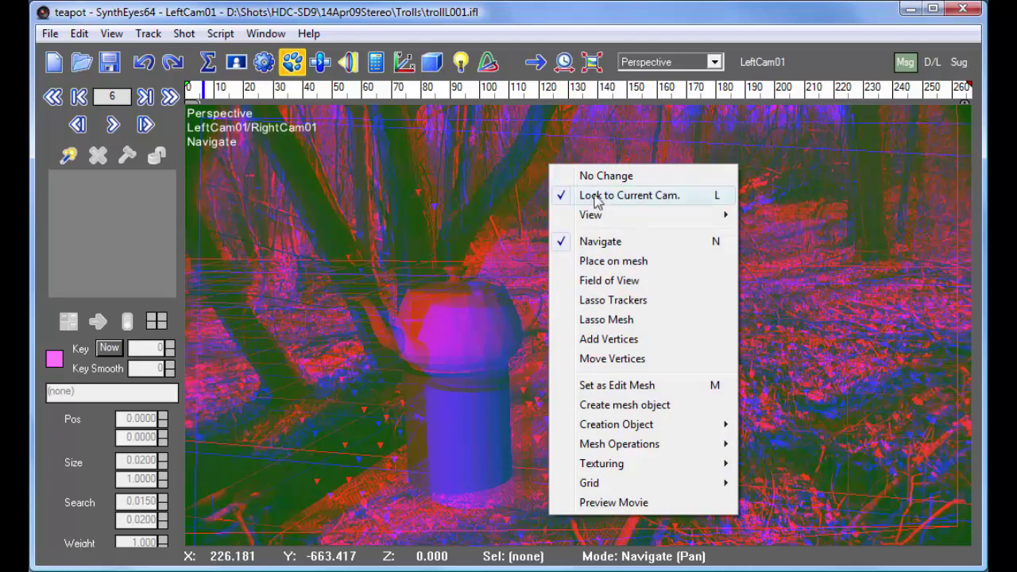
{"action": "left_click", "coordinate": [601, 198]}
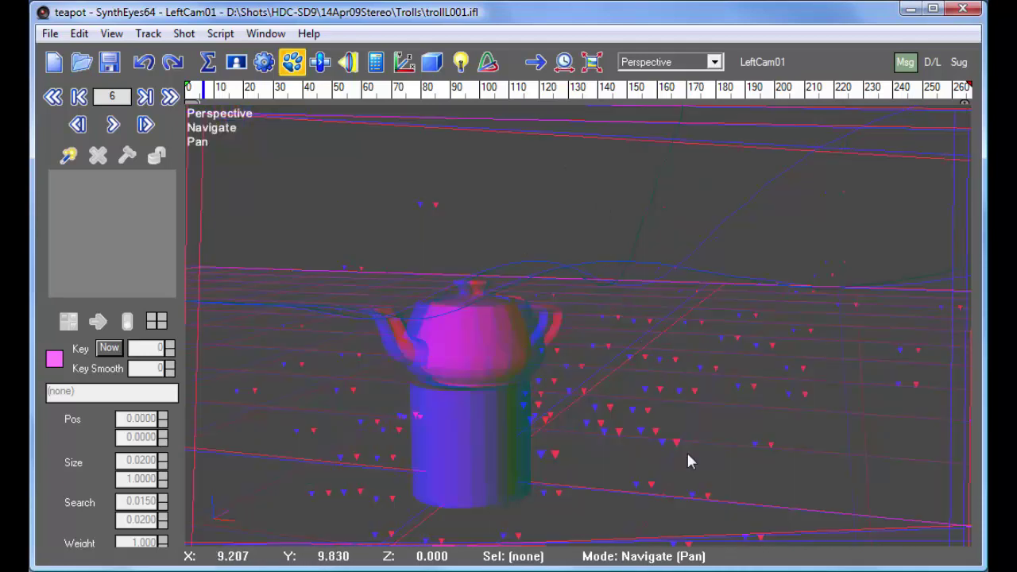
{"action": "key", "text": "ctrl"}
{"action": "left_click_drag", "start_coordinate": [744, 421], "coordinate": [358, 227], "text": "ctrl"}
{"action": "left_click_drag", "start_coordinate": [733, 290], "coordinate": [377, 336]}
{"action": "middle_click_drag", "start_coordinate": [376, 336], "coordinate": [754, 468]}
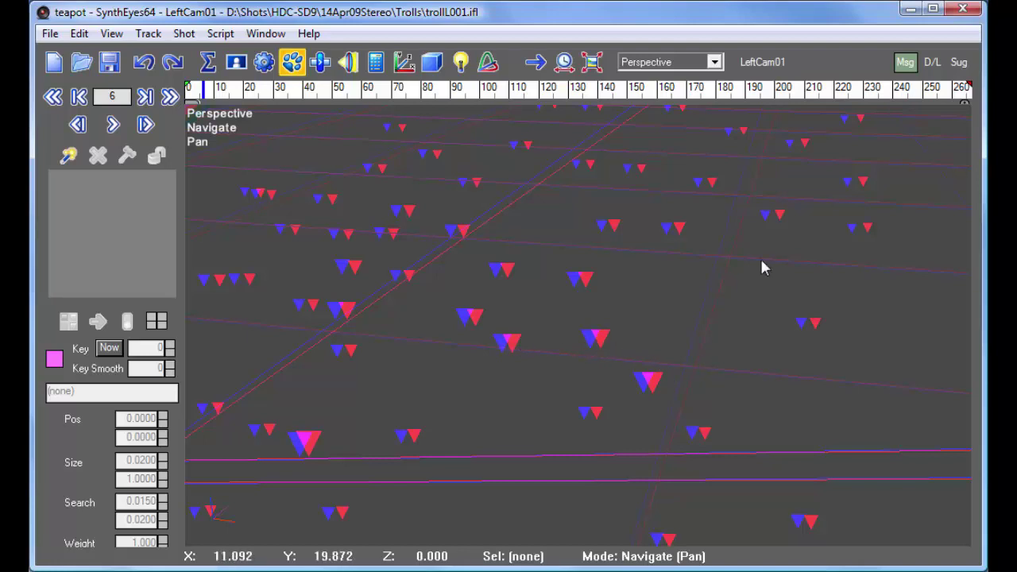
Try adjusting the inter-ocular distance in the perspective view settings and discard the change
{"action": "right_click", "coordinate": [681, 237]}
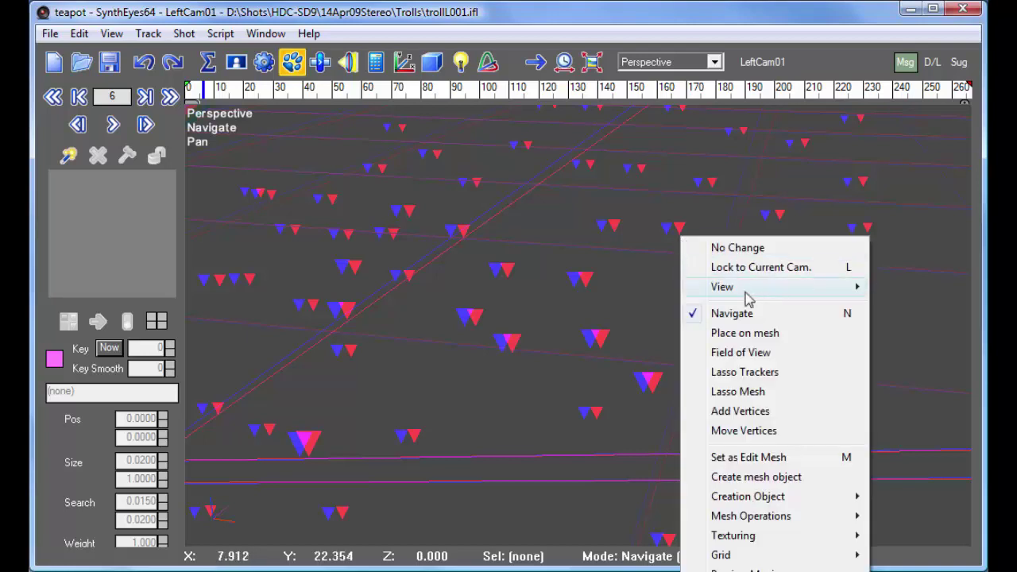
{"action": "mouse_move", "coordinate": [760, 297]}
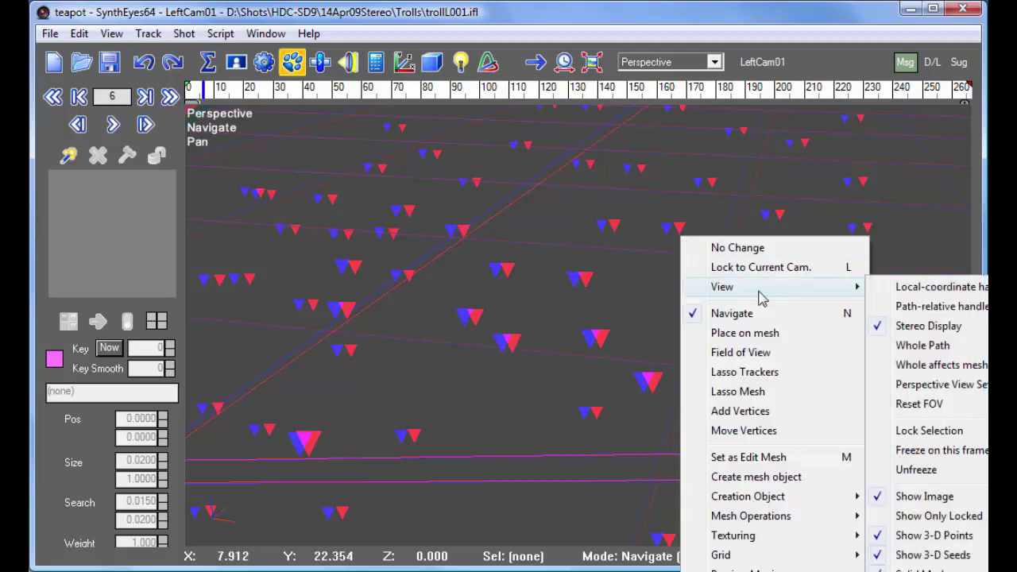
{"action": "left_click", "coordinate": [937, 384]}
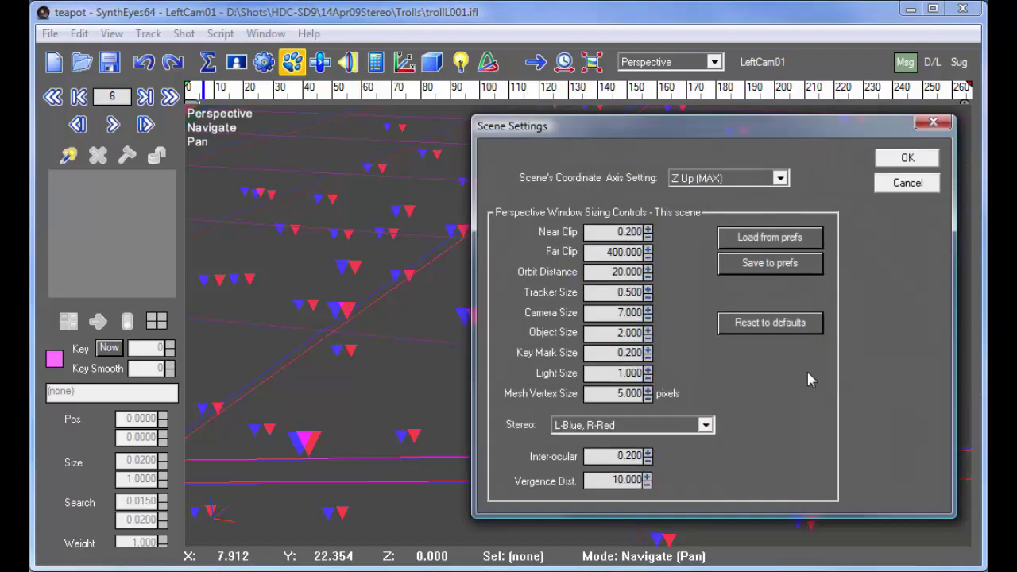
{"action": "left_click_drag", "start_coordinate": [649, 460], "coordinate": [793, 480]}
{"action": "right_click", "coordinate": [649, 459]}
{"action": "left_click", "coordinate": [897, 184]}
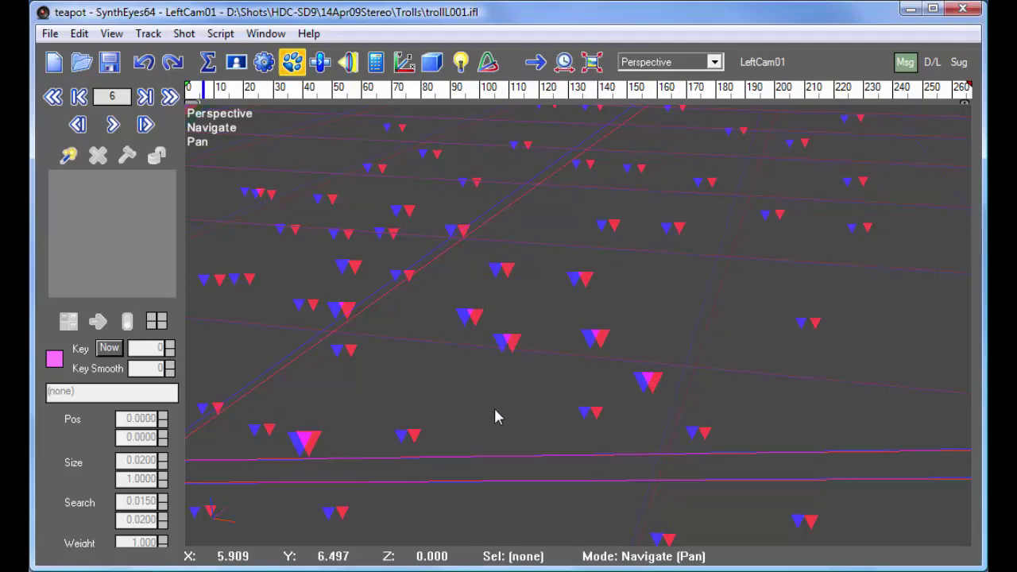
Dolly back and pan the stereo perspective view to examine the teapot and the surrounding trackers
{"action": "key", "text": "ctrl"}
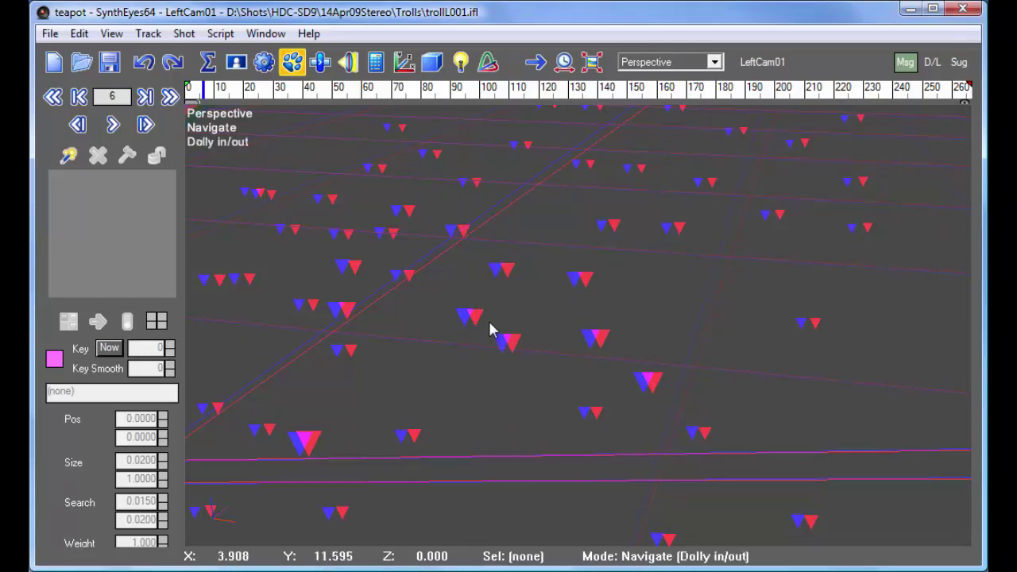
{"action": "left_click_drag", "start_coordinate": [515, 307], "coordinate": [498, 45], "text": "ctrl"}
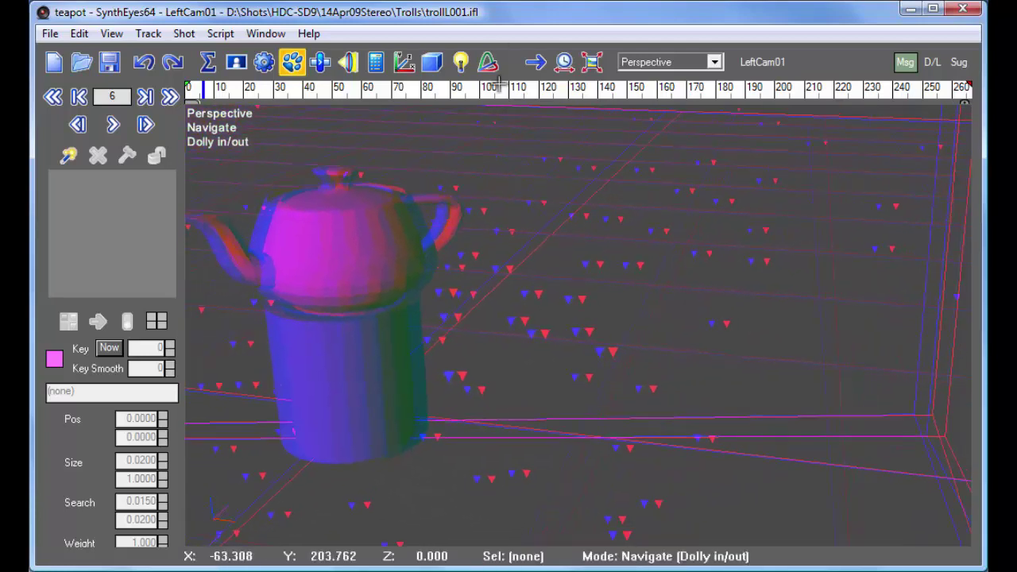
{"action": "left_click_drag", "start_coordinate": [558, 406], "coordinate": [277, 328]}
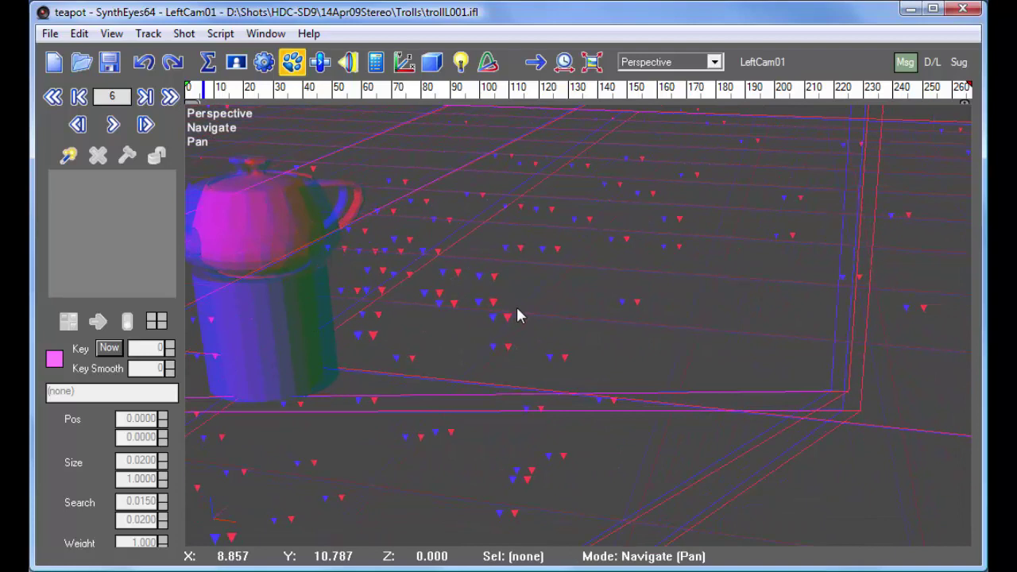